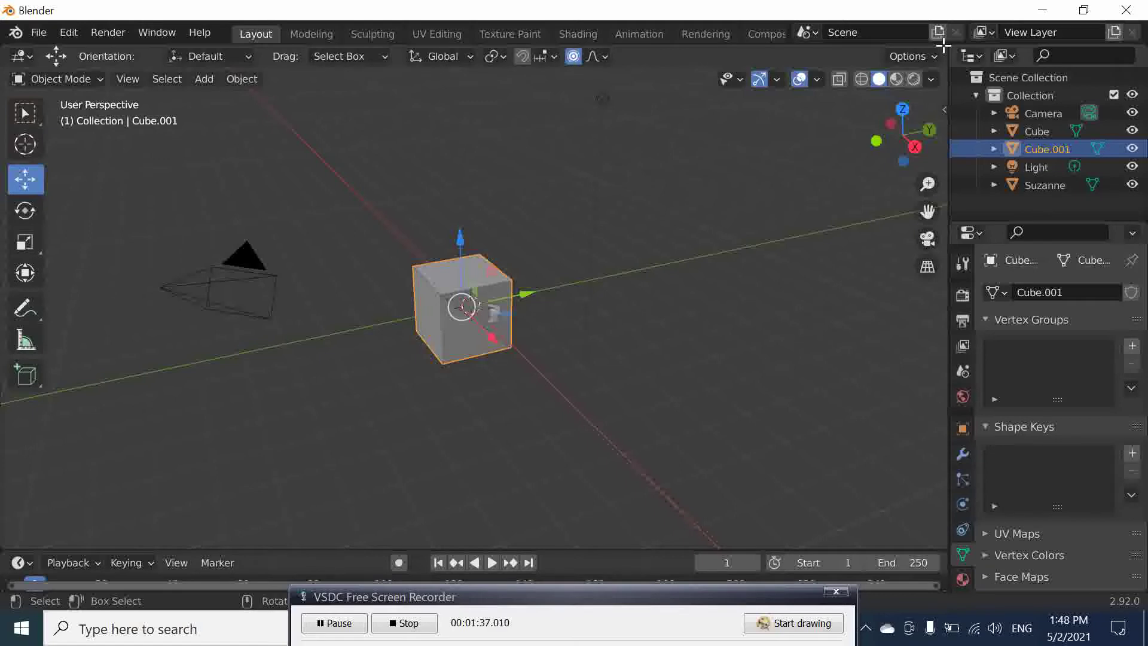
# - Split the 3D viewport into two side-by-side areas and divide the narrower one into two stacked viewports
pyautogui.moveTo(942, 45); pyautogui.dragTo(435, 76)
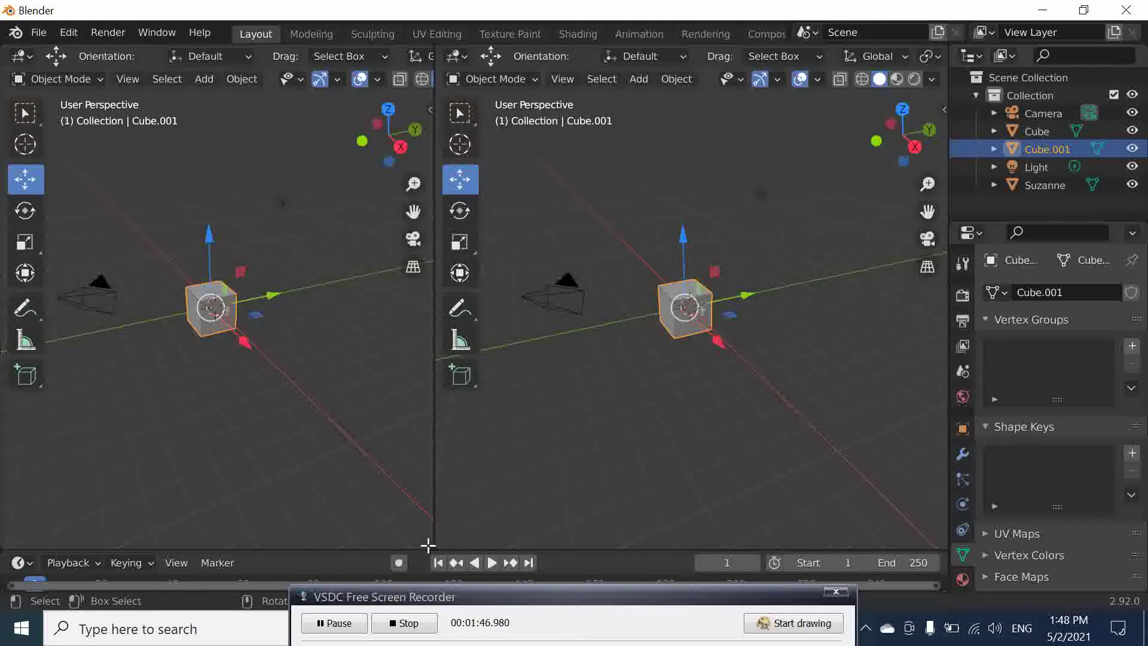
pyautogui.moveTo(430, 545); pyautogui.dragTo(320, 267)
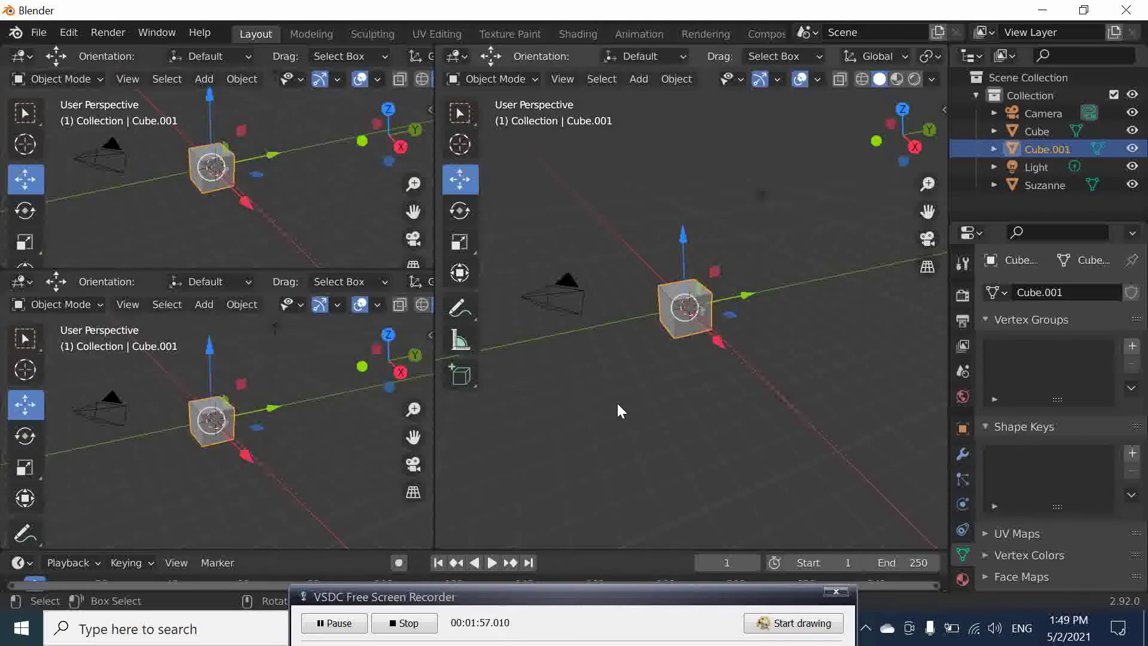
pyautogui.click(623, 442)
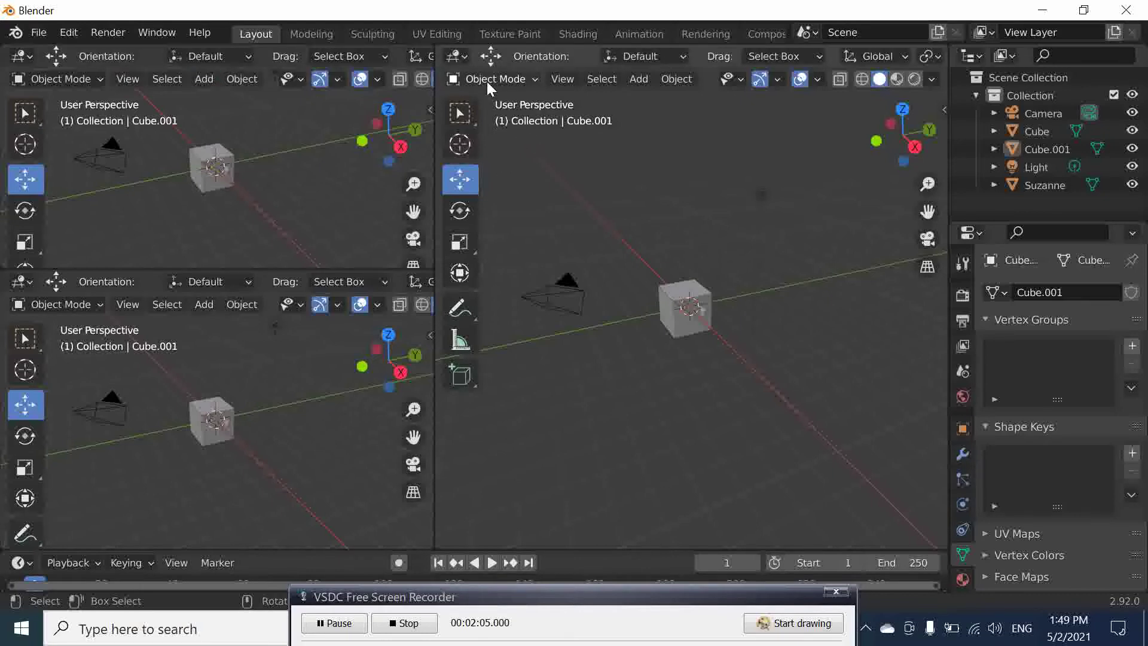
# - Change the large undivided 3D viewport into an Image Editor
pyautogui.click(463, 52)
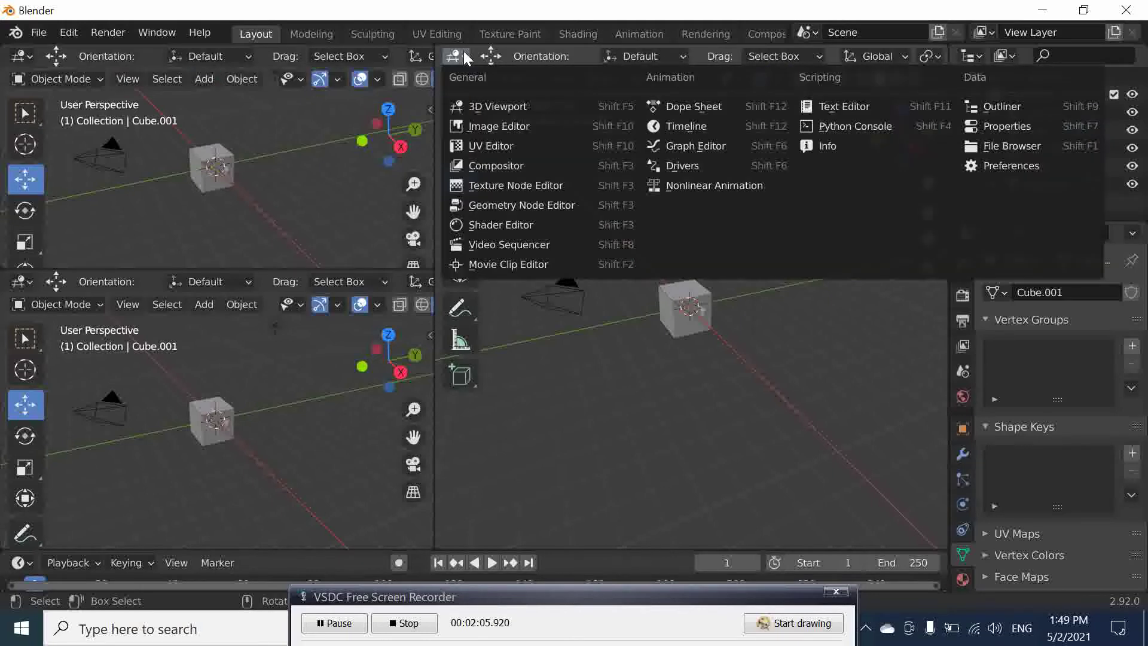
pyautogui.click(515, 126)
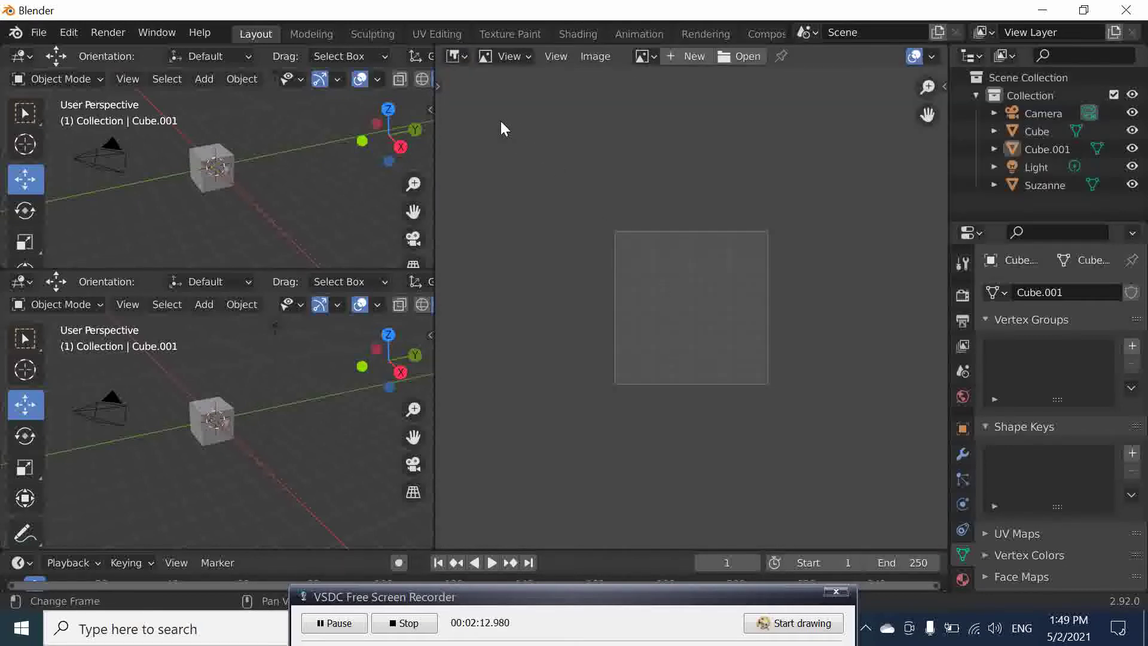
pyautogui.scroll(1, 607, 428)
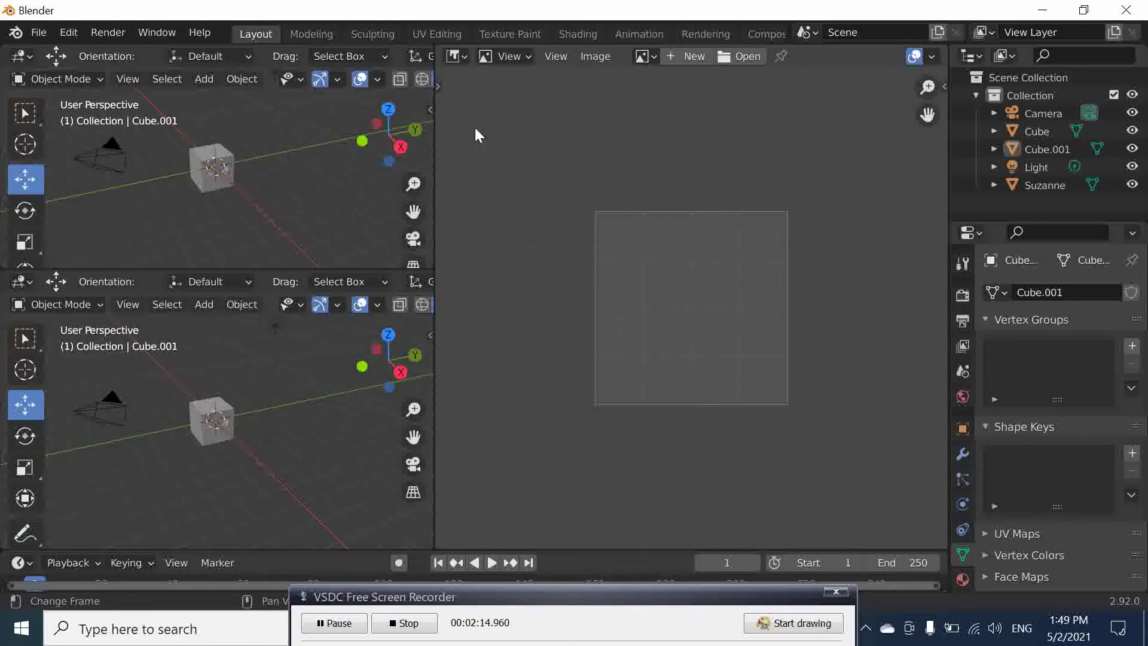
# - Reveal the Image Editor's tools and draw a zigzag freehand annotation across the empty image square
pyautogui.click(438, 86)
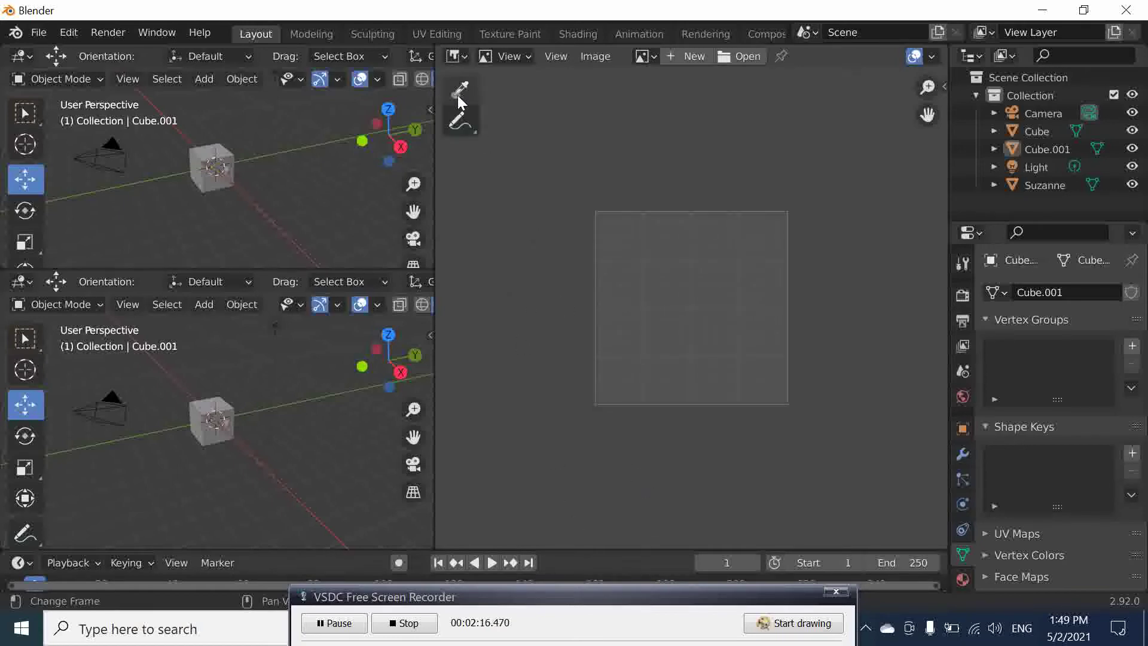
pyautogui.click(473, 132)
pyautogui.moveTo(630, 246)
pyautogui.mouseDown()
pyautogui.moveTo(695, 280)
pyautogui.moveTo(710, 401)
pyautogui.moveTo(736, 371)
pyautogui.mouseUp()
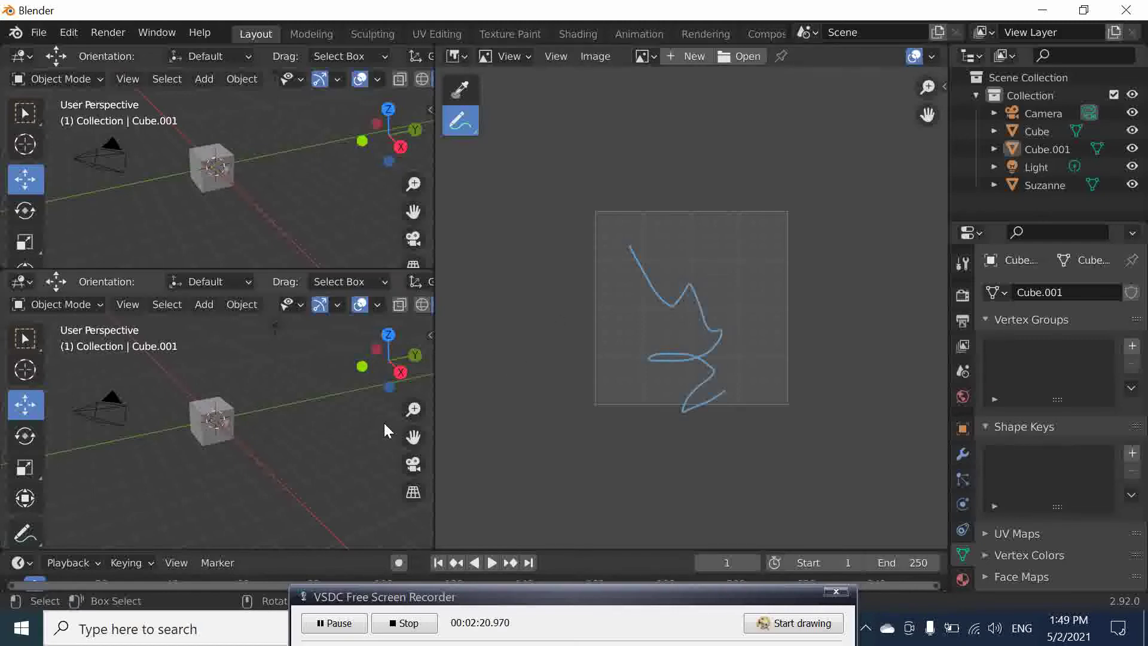
# - Change the Image Editor to the UV Editor and add several short annotation strokes and dots in and above the grid
pyautogui.click(461, 56)
pyautogui.click(525, 152)
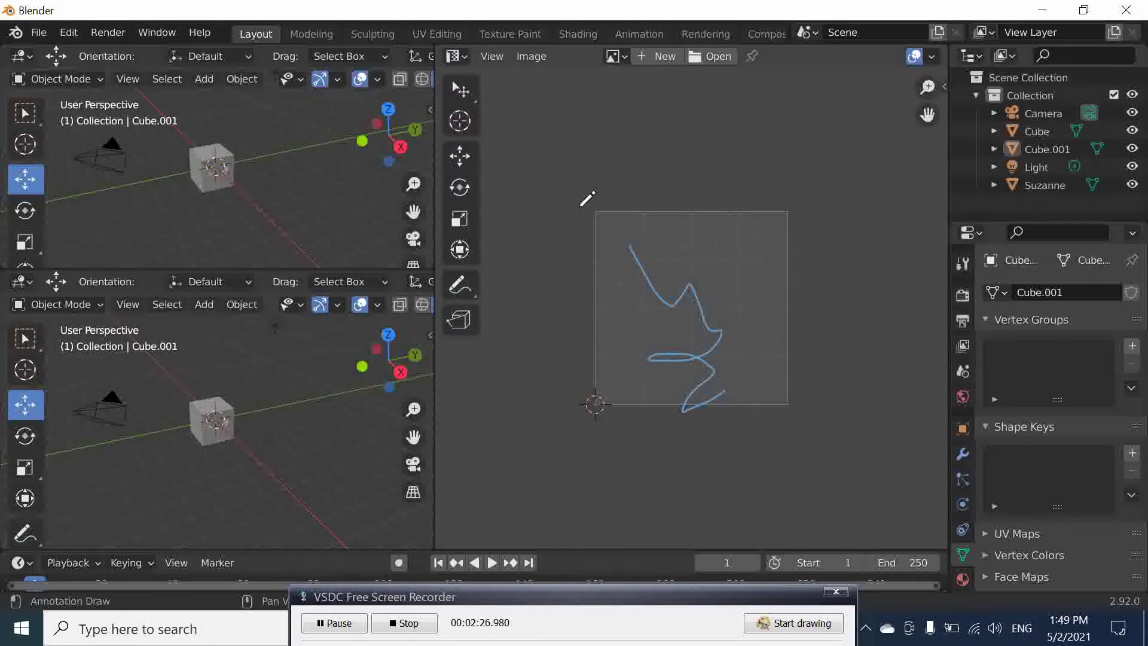
pyautogui.moveTo(617, 240); pyautogui.dragTo(638, 286)
pyautogui.click(658, 108)
pyautogui.click(607, 252)
pyautogui.moveTo(641, 174)
pyautogui.mouseDown()
pyautogui.moveTo(700, 200)
pyautogui.moveTo(701, 216)
pyautogui.mouseUp()
pyautogui.click(735, 284)
# - Widen the stacked 3D viewports and split the UV Editor into two side-by-side areas
pyautogui.moveTo(434, 270); pyautogui.dragTo(585, 271)
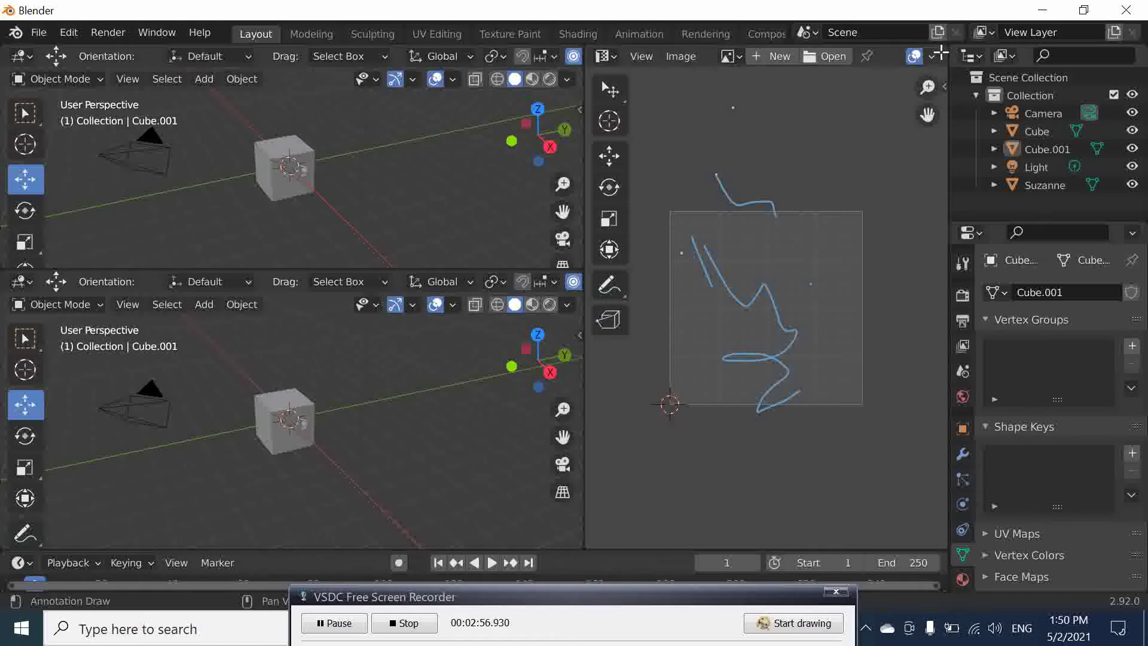
pyautogui.moveTo(941, 51); pyautogui.dragTo(751, 155)
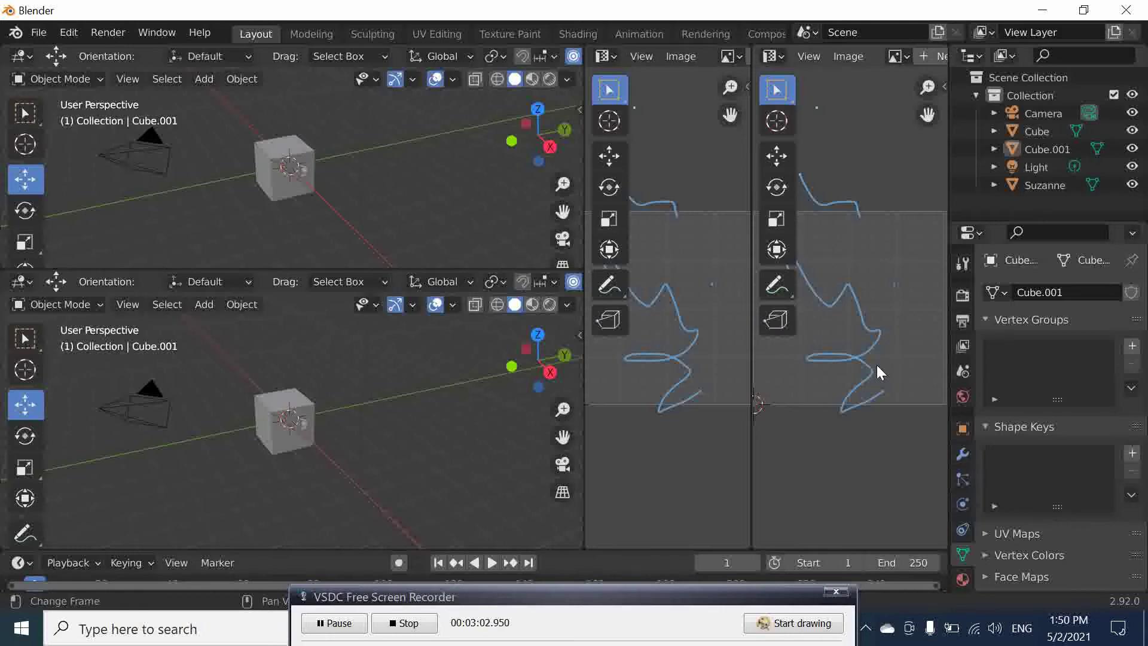
pyautogui.rightClick(750, 255)
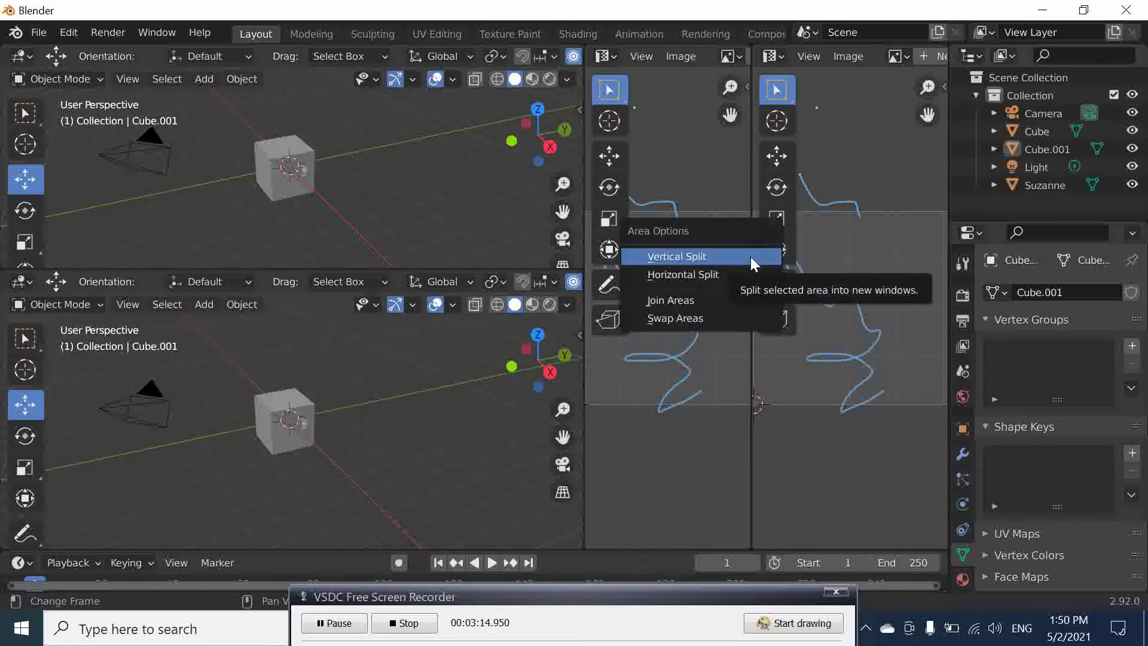
pyautogui.click(742, 300)
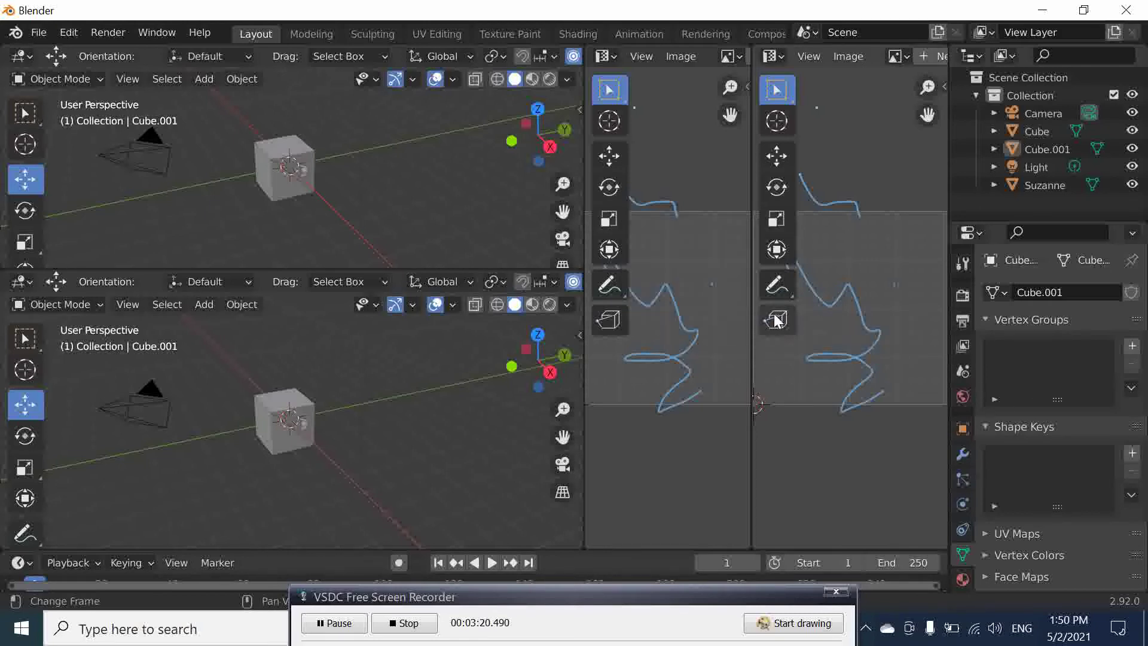
# - Draw a long looping annotation in the wider UV Editor and swap the two UV Editor areas
pyautogui.click(776, 285)
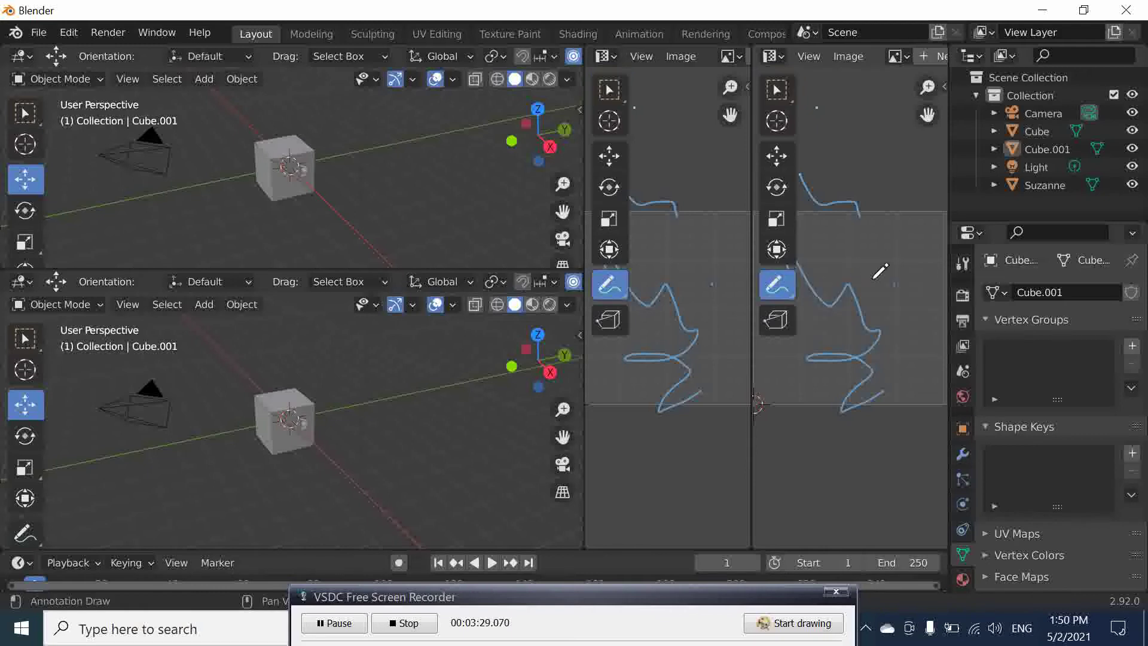
pyautogui.moveTo(859, 267)
pyautogui.mouseDown()
pyautogui.moveTo(888, 322)
pyautogui.moveTo(895, 160)
pyautogui.moveTo(915, 329)
pyautogui.moveTo(858, 516)
pyautogui.mouseUp()
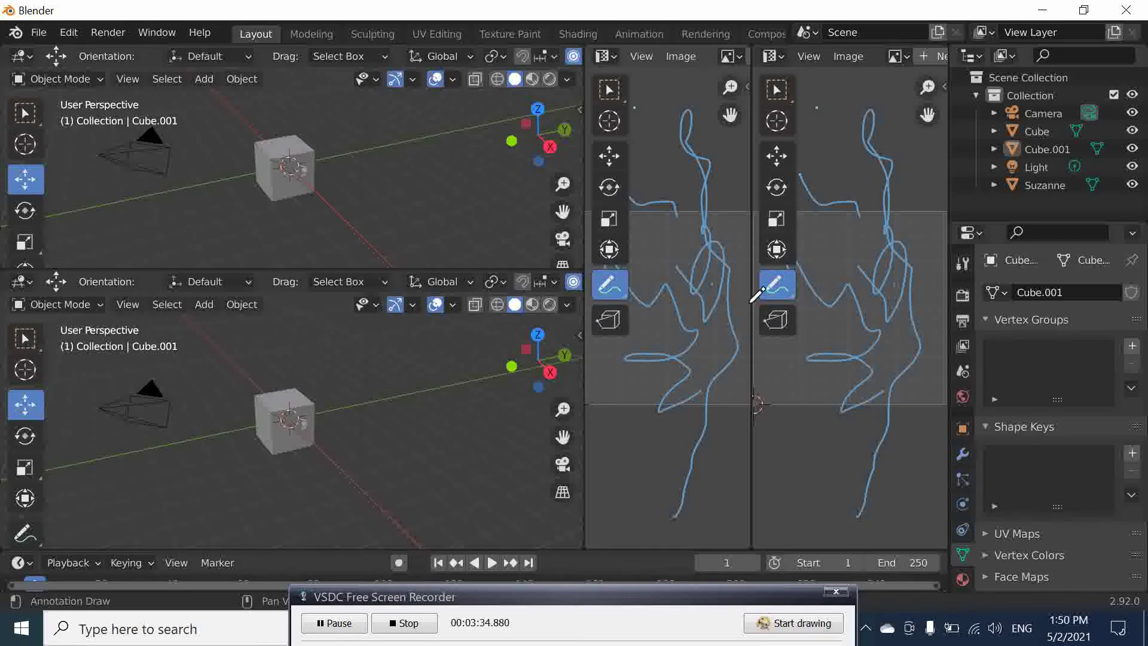
pyautogui.rightClick(750, 300)
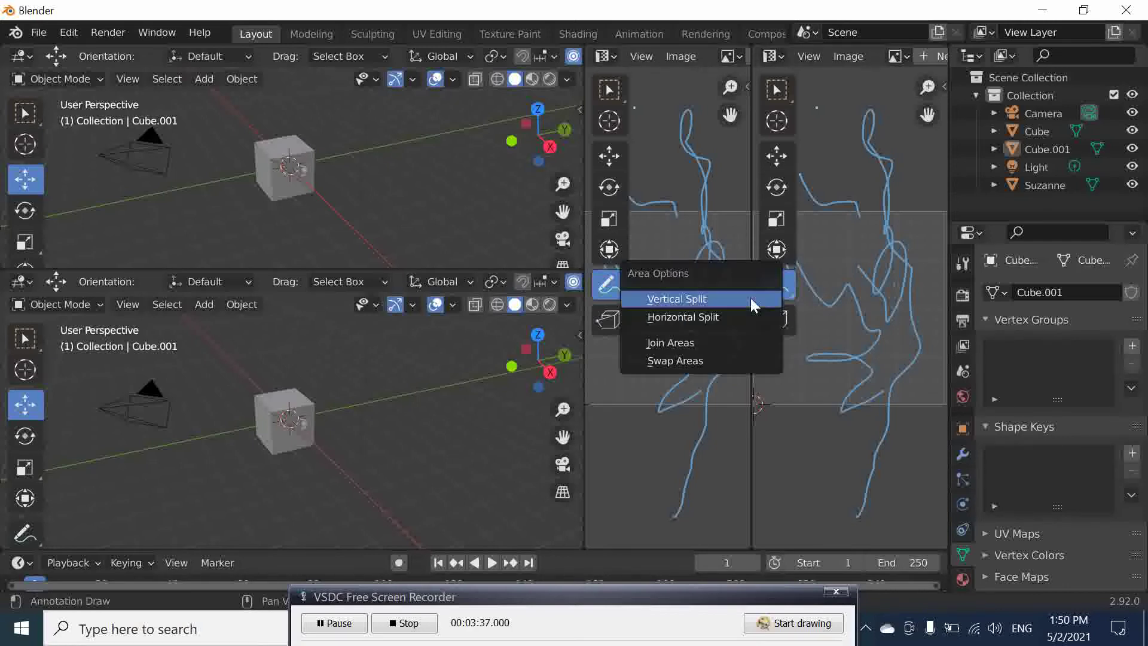
pyautogui.click(747, 359)
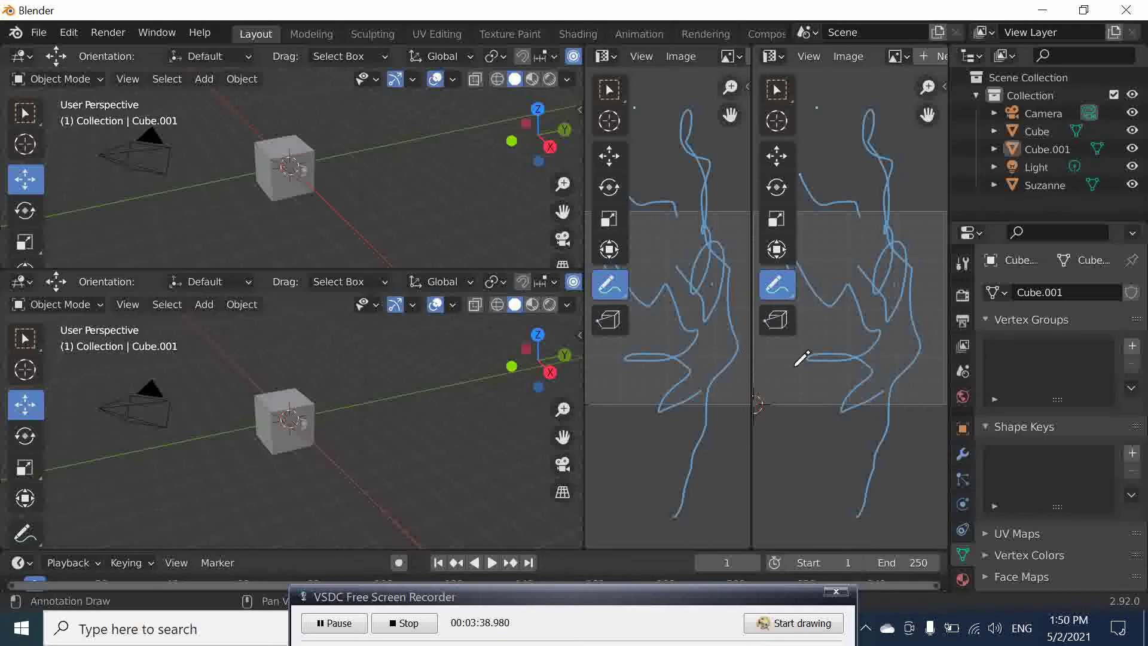
# - Join the two side-by-side UV Editors into a single area
pyautogui.rightClick(750, 209)
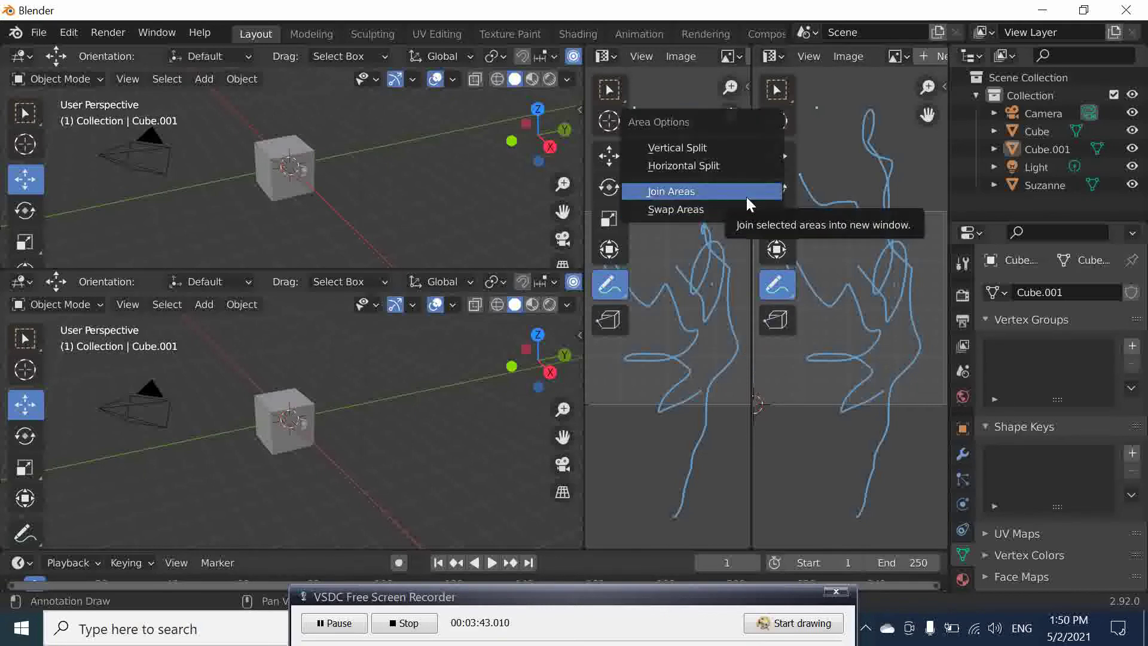
pyautogui.click(747, 195)
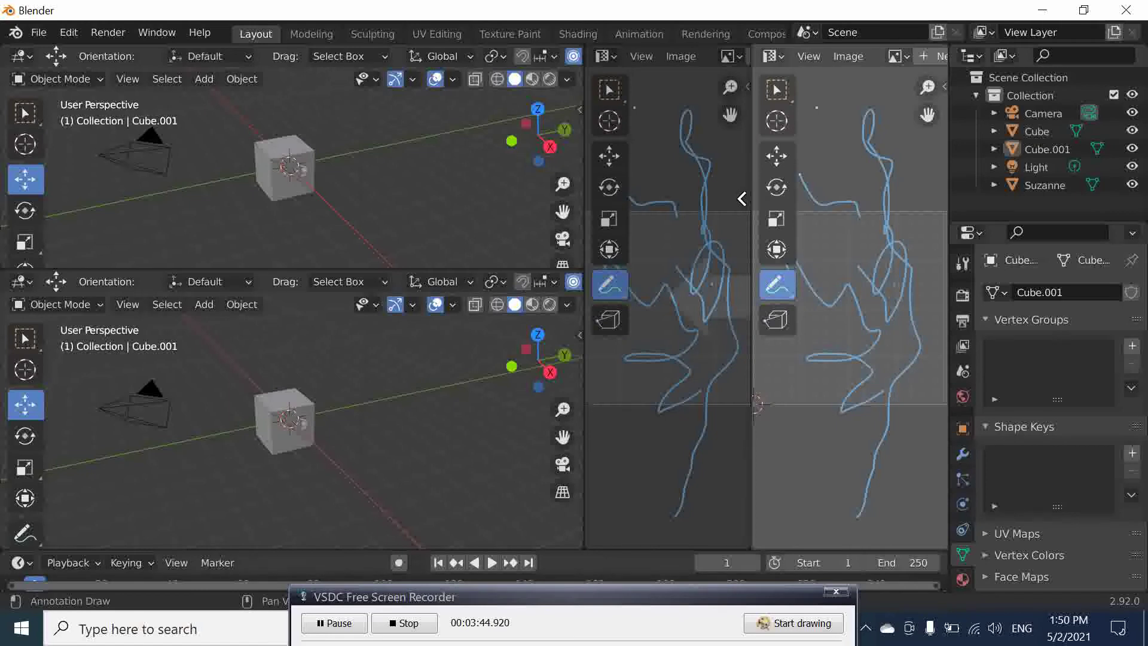
pyautogui.click(669, 198)
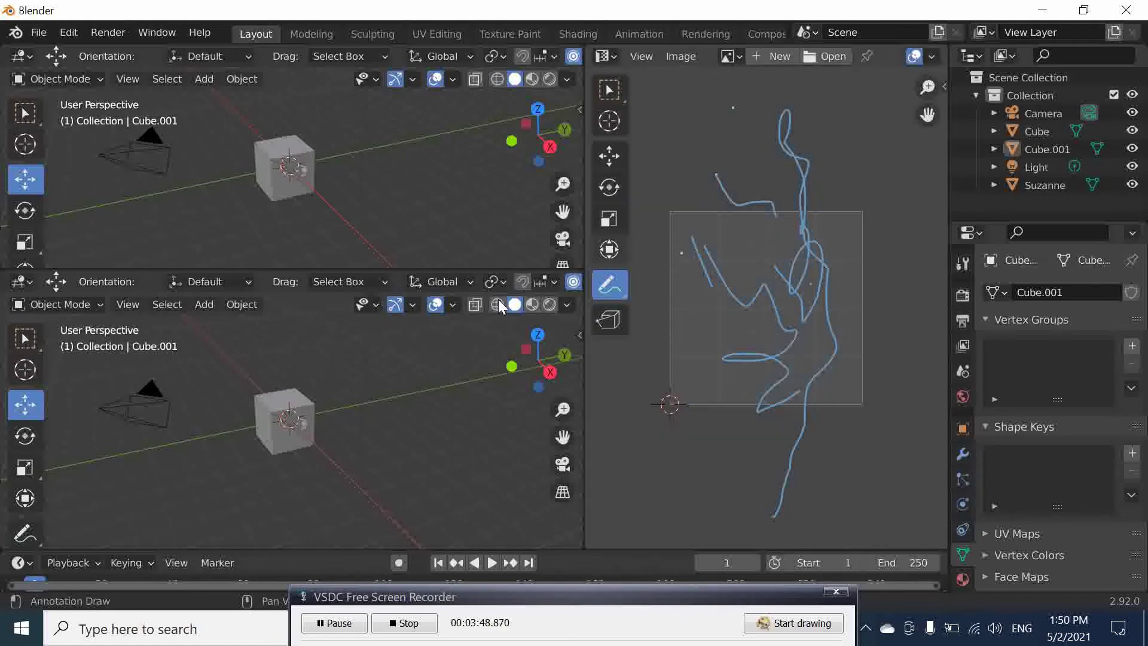
# - Join the two stacked 3D viewports and expand the merged viewport over the UV Editor
pyautogui.rightClick(269, 268)
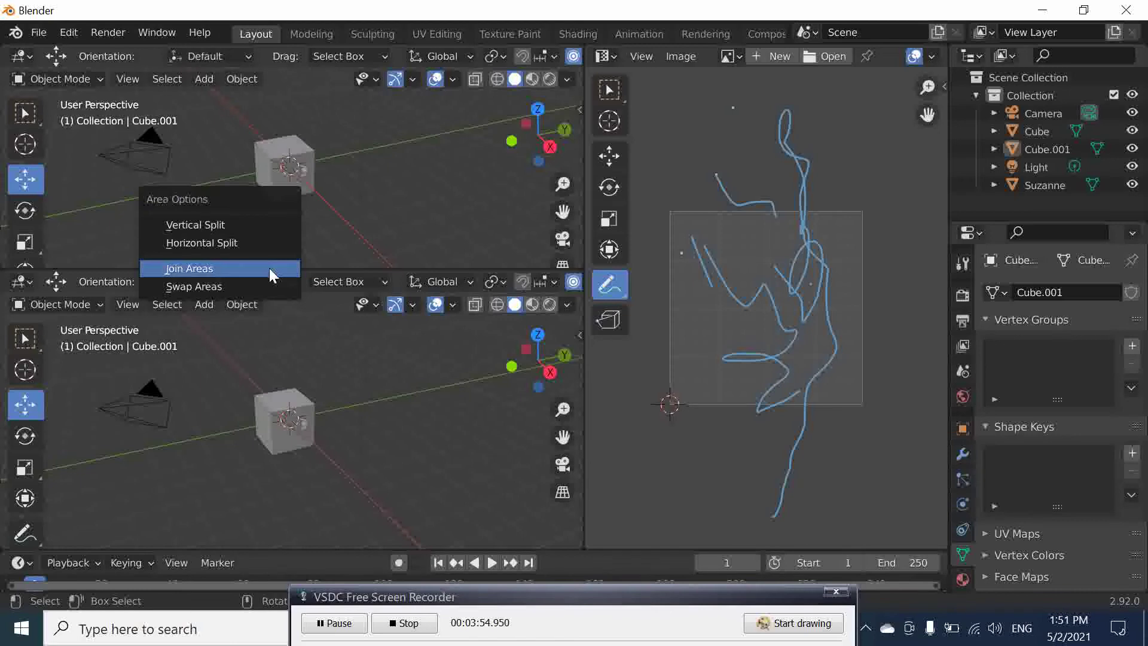
pyautogui.click(269, 268)
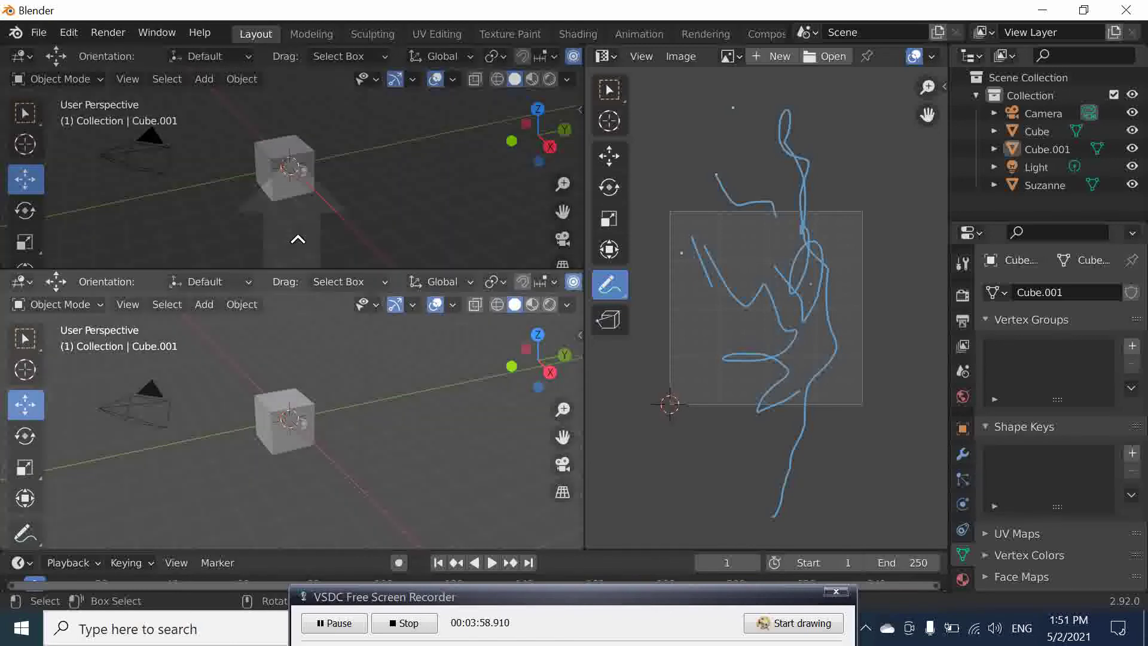
pyautogui.click(298, 234)
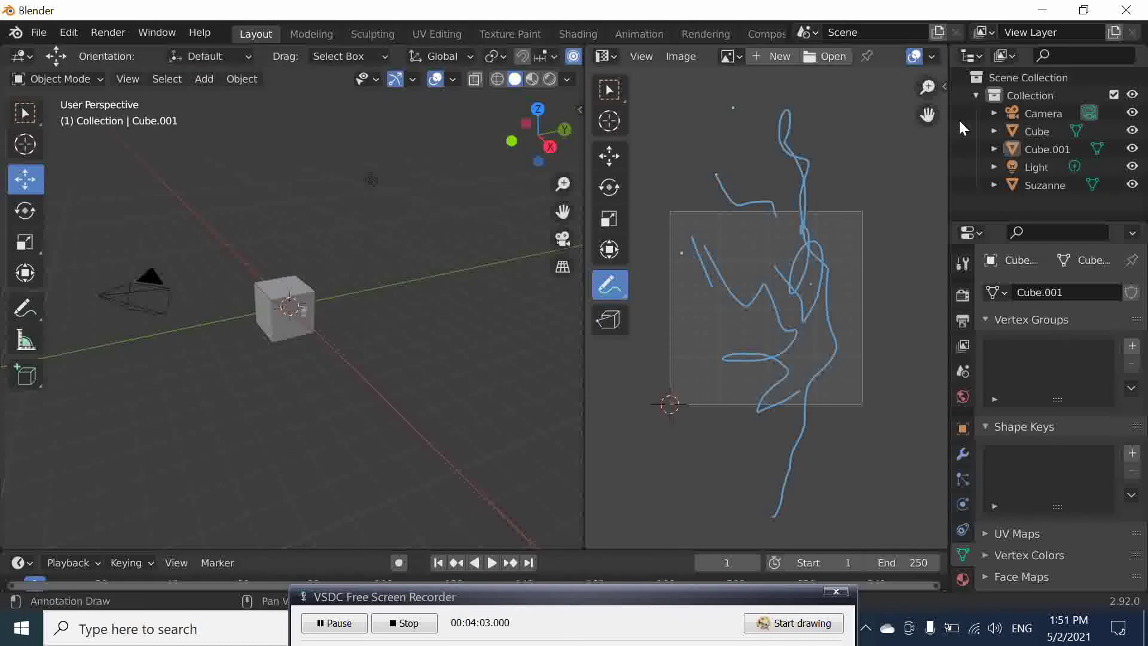
pyautogui.moveTo(584, 45); pyautogui.dragTo(948, 65)
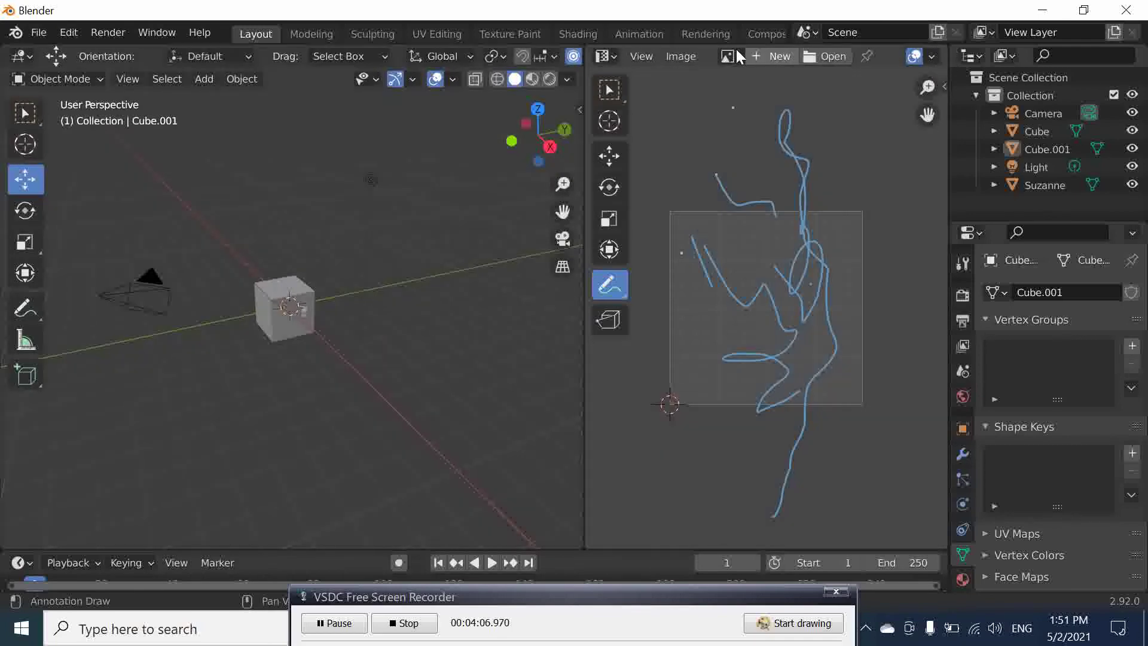
pyautogui.moveTo(585, 49); pyautogui.dragTo(682, 62)
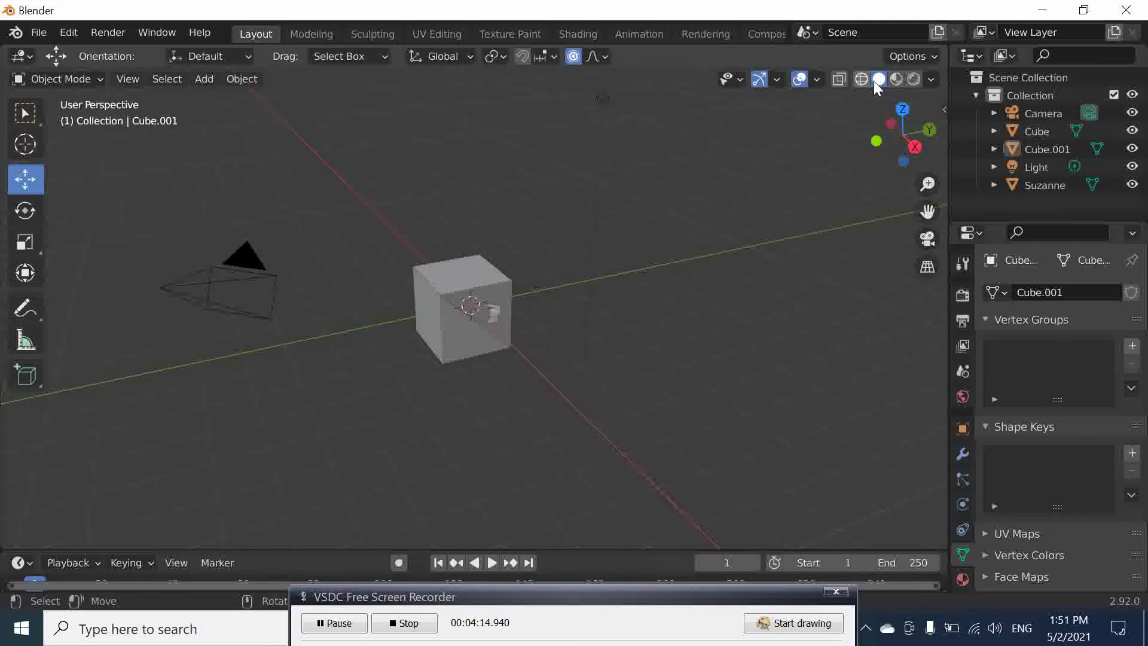
# - Split a narrow strip off the 3D viewport beside the Outliner and join it back into the viewport
pyautogui.moveTo(937, 46); pyautogui.dragTo(994, 69)
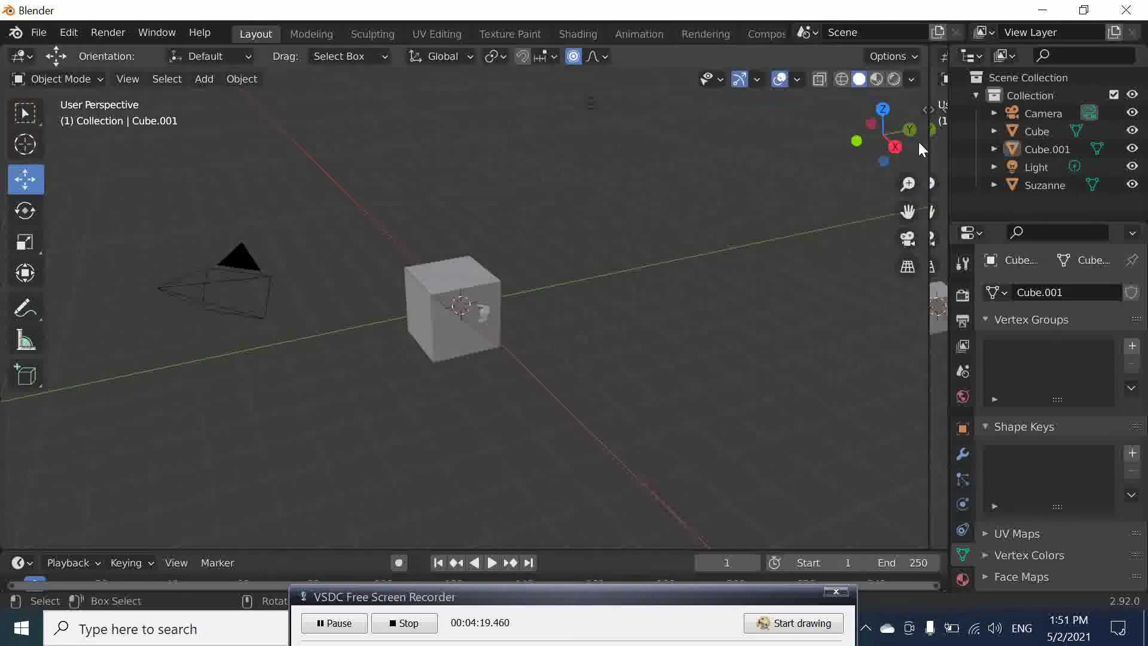
pyautogui.rightClick(928, 103)
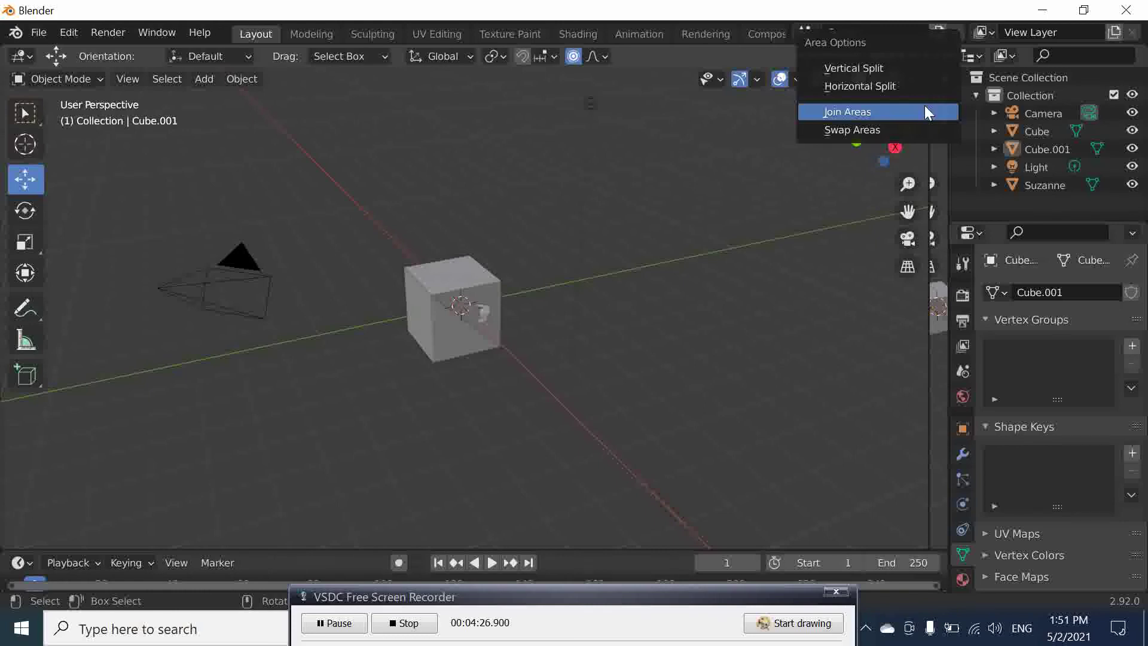
pyautogui.click(924, 109)
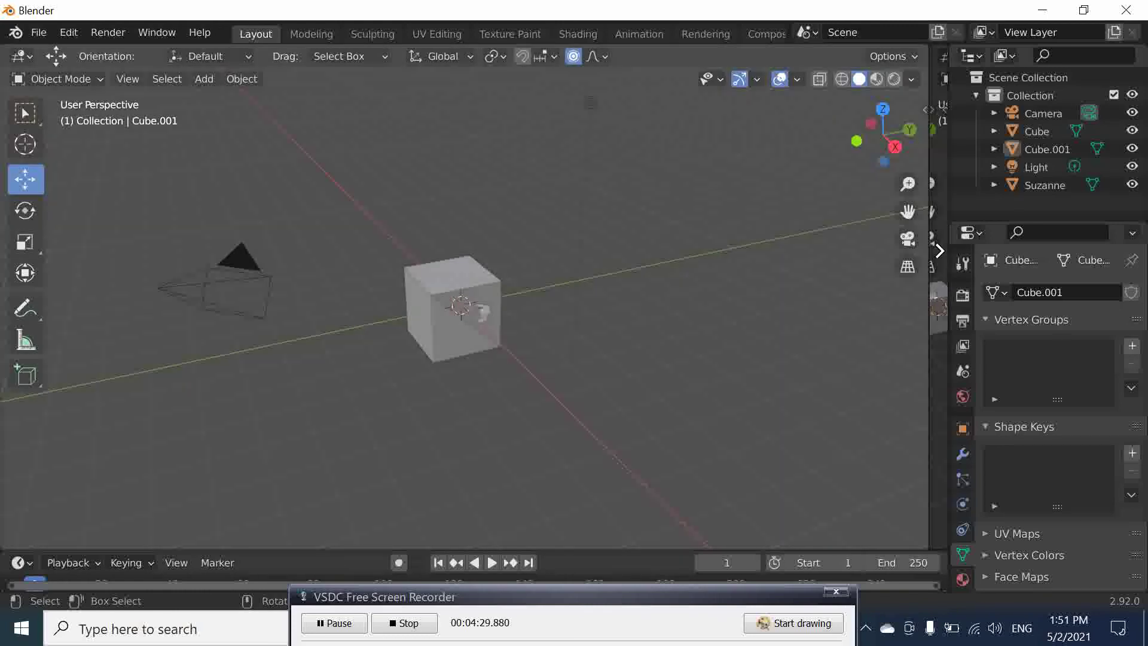
pyautogui.click(939, 251)
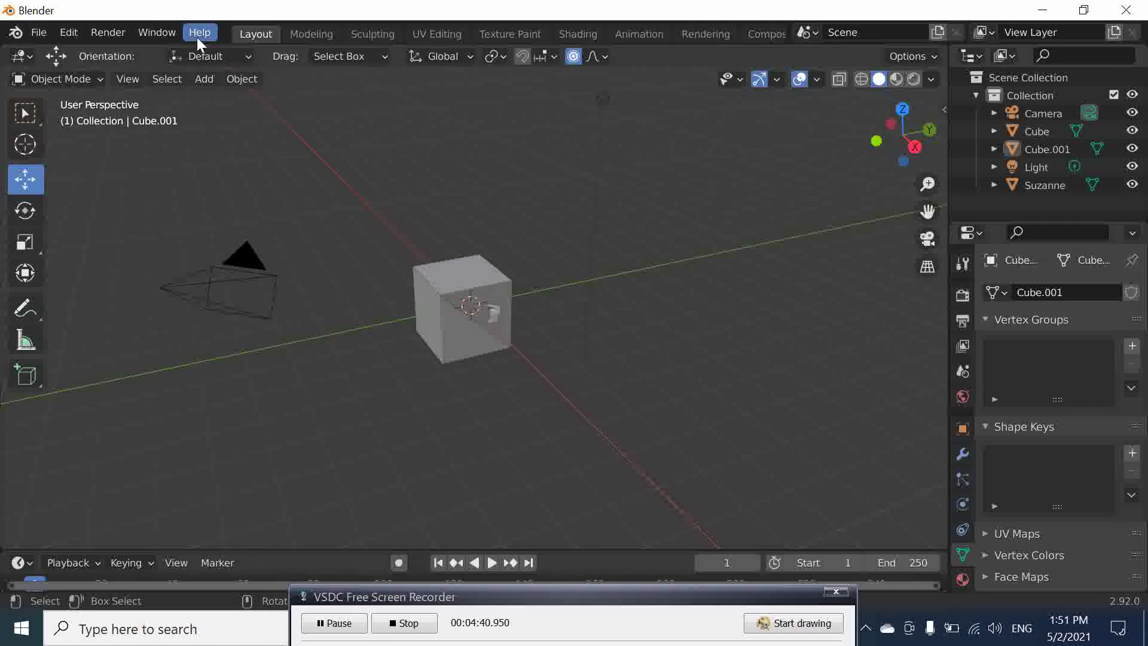
# - Show the available window commands
pyautogui.click(159, 38)
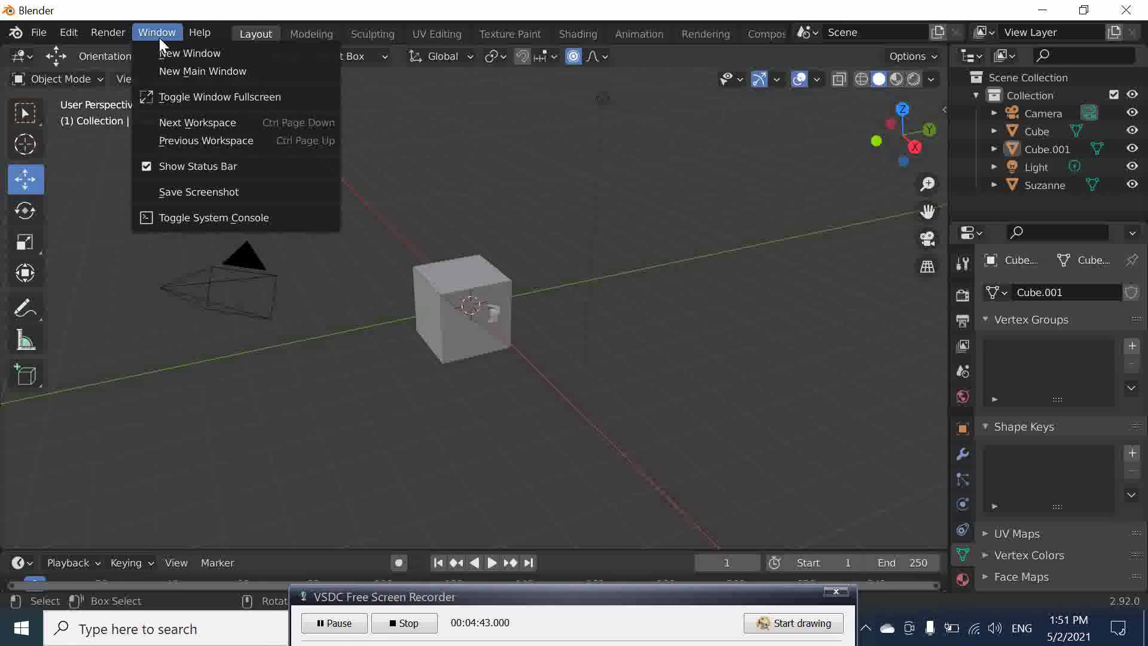